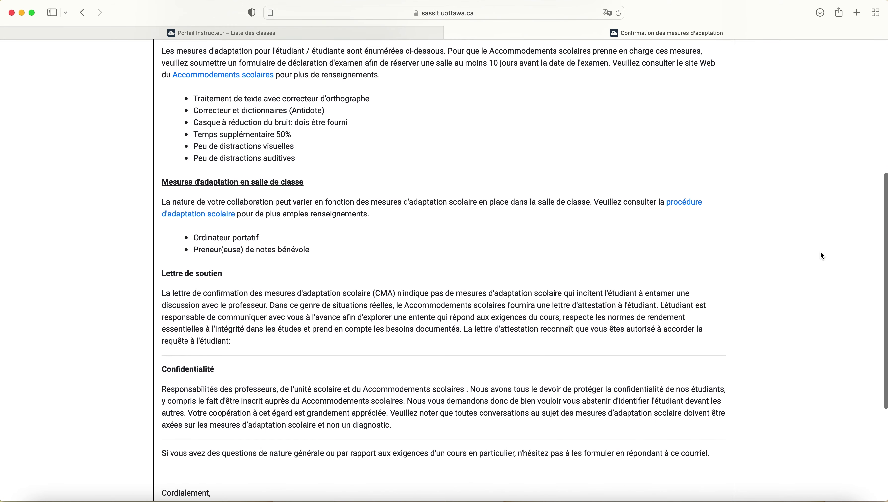
Read through the accommodation confirmation letter and return to the CRM3712 AA00-LEC course page to review its exam declarations.
scroll(822, 256, down, 2)
scroll(820, 252, down, 1)
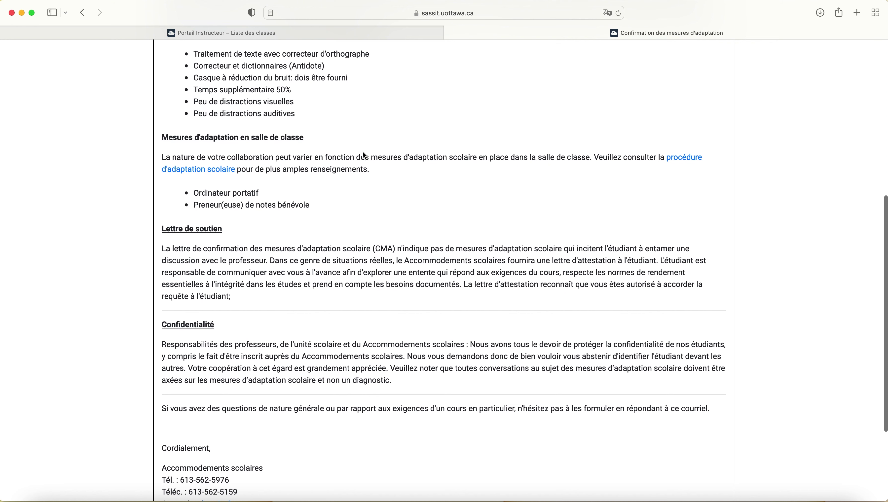
click(319, 35)
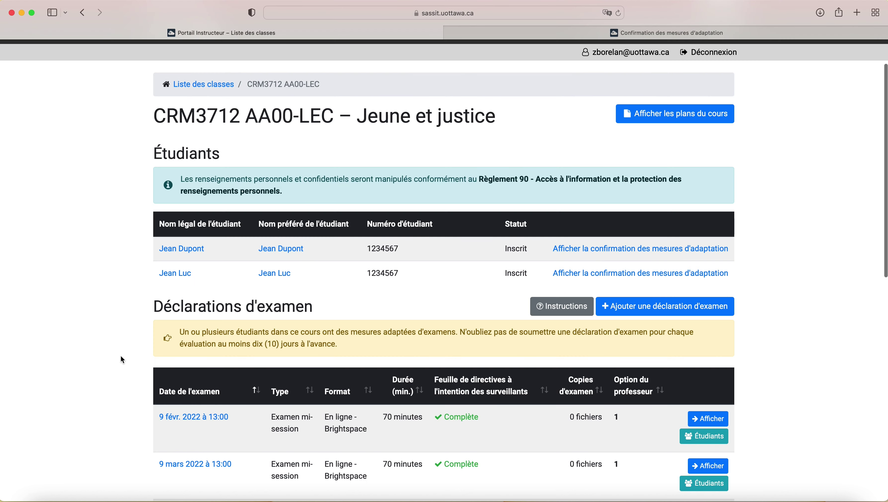
scroll(120, 357, down, 2)
scroll(120, 355, down, 5)
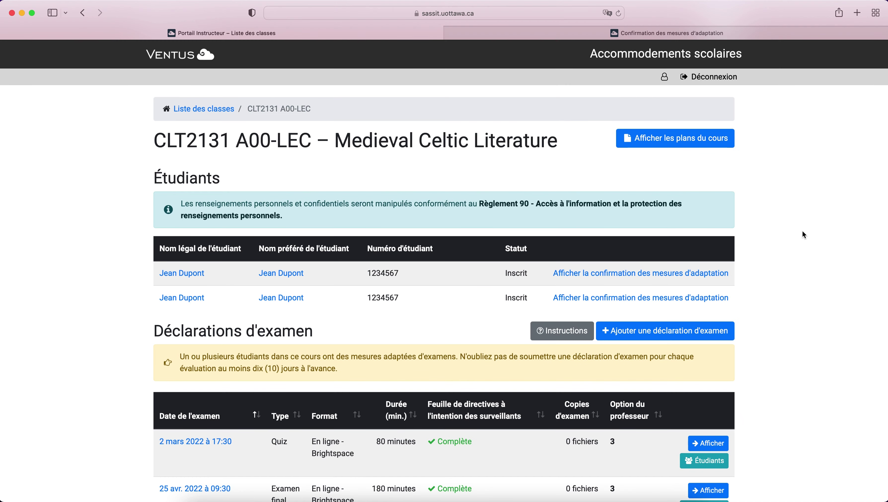
Expand the "Mesures pour les examens adaptés" section of the CLT2131 A00-LEC course to view the students' exam measures.
scroll(803, 232, down, 3)
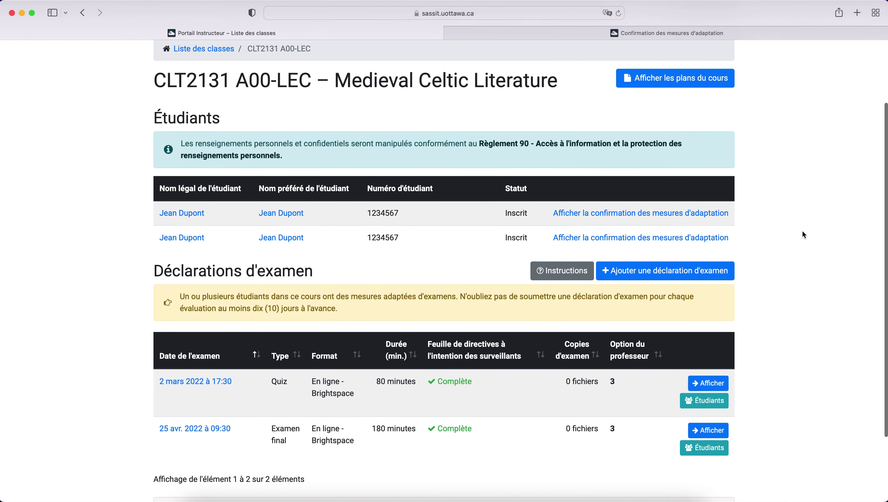
scroll(802, 232, down, 3)
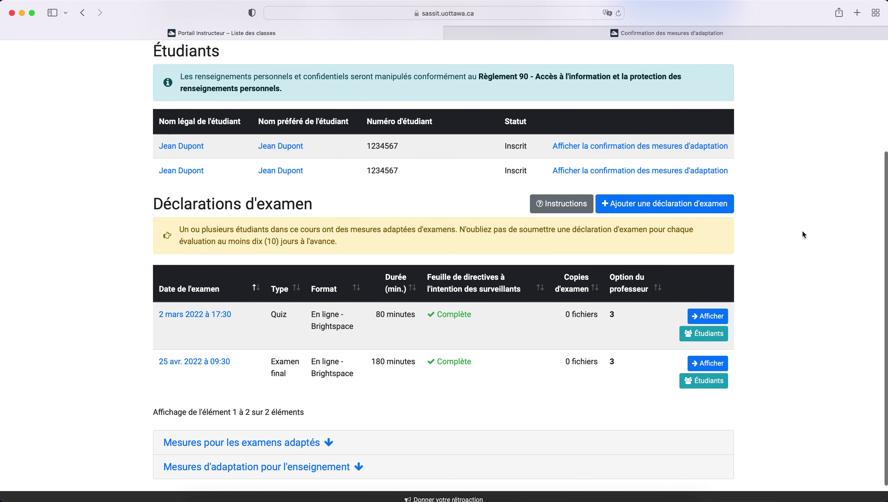
scroll(802, 232, down, 1)
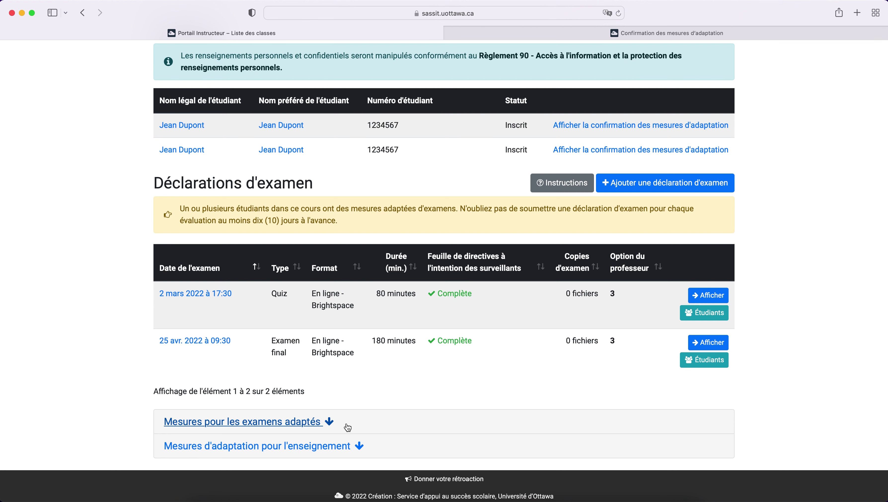
click(334, 426)
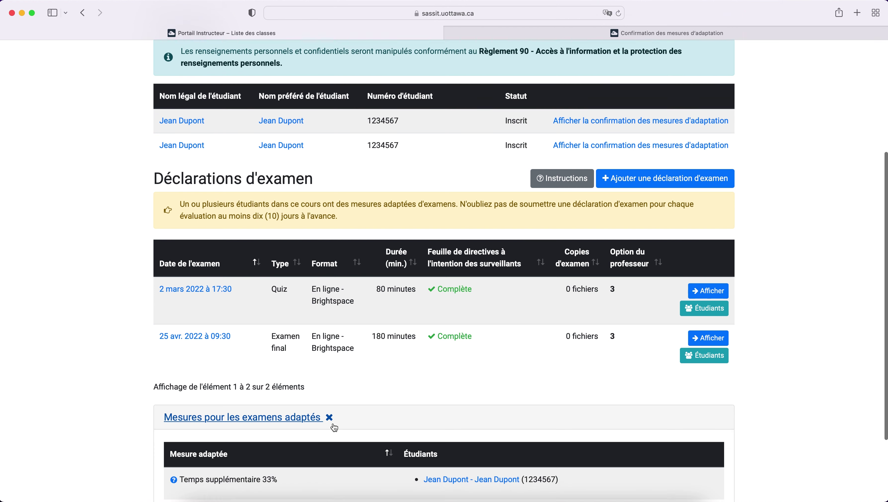
scroll(334, 426, down, 2)
scroll(334, 427, down, 1)
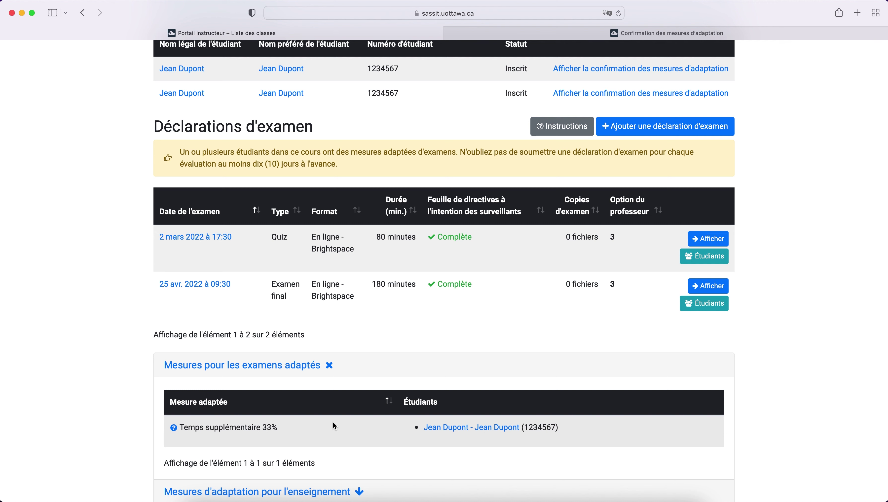
Read the explanation of the "Temps supplémentaire 33%" measure and close it.
scroll(334, 424, down, 4)
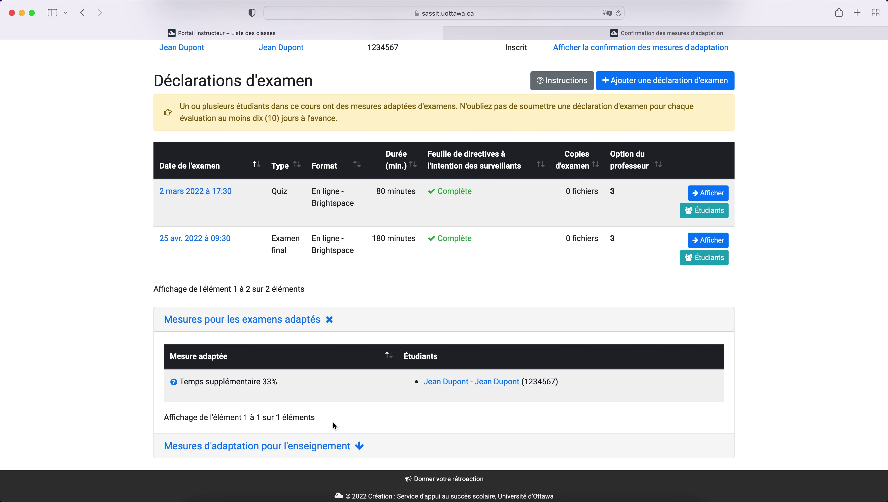
click(173, 382)
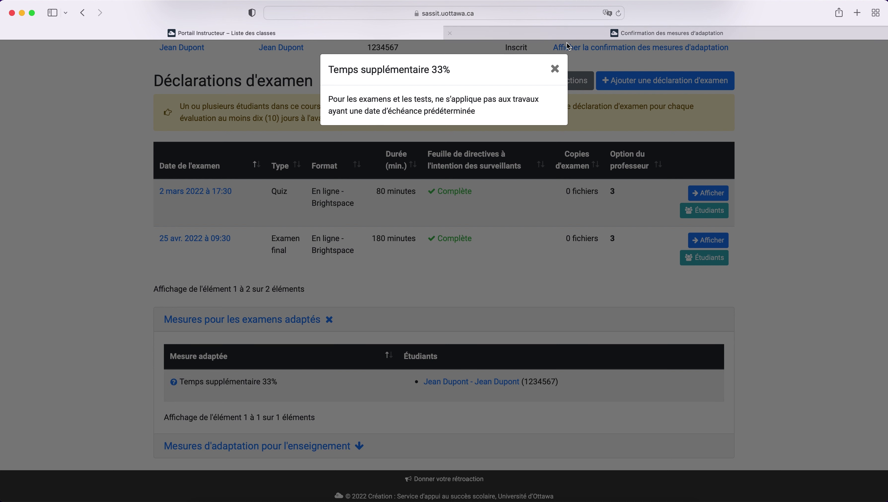
click(555, 69)
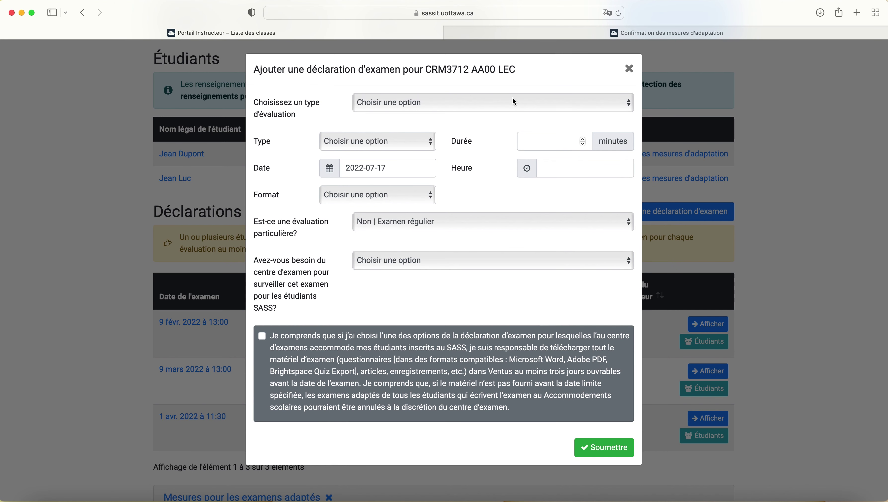
Set the exam declaration's evaluation type to "En personne (sur le campus) - confirmation requise par le Centre d'examen" and its type to "Examen mi-session".
click(514, 102)
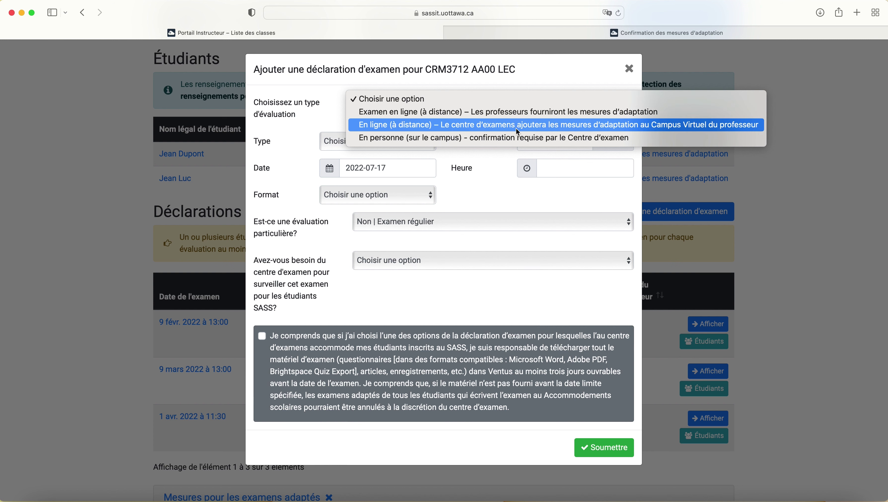
click(516, 142)
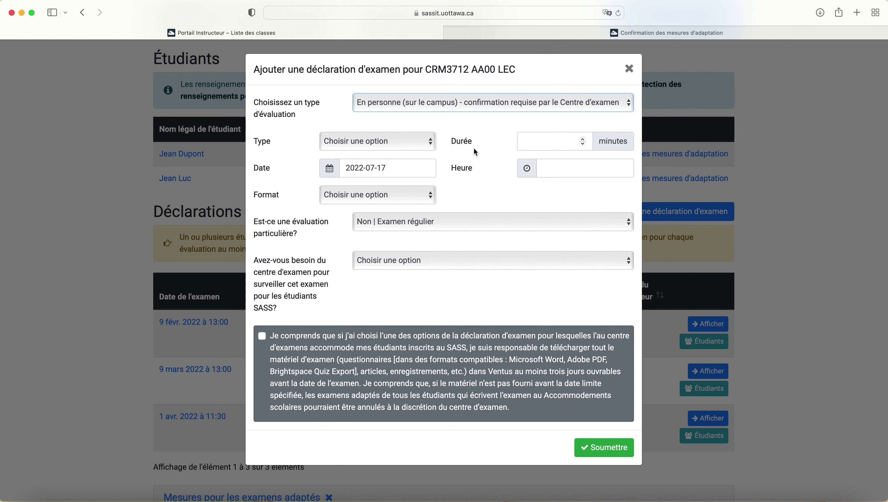
click(422, 143)
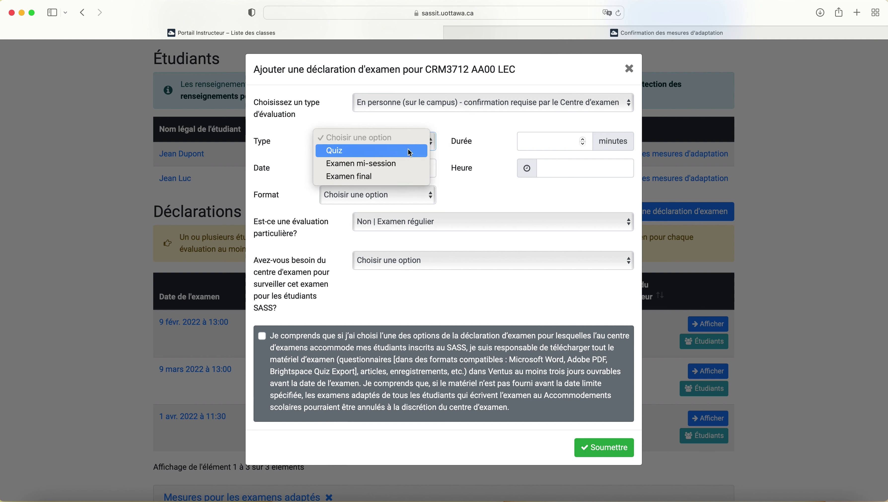
click(396, 169)
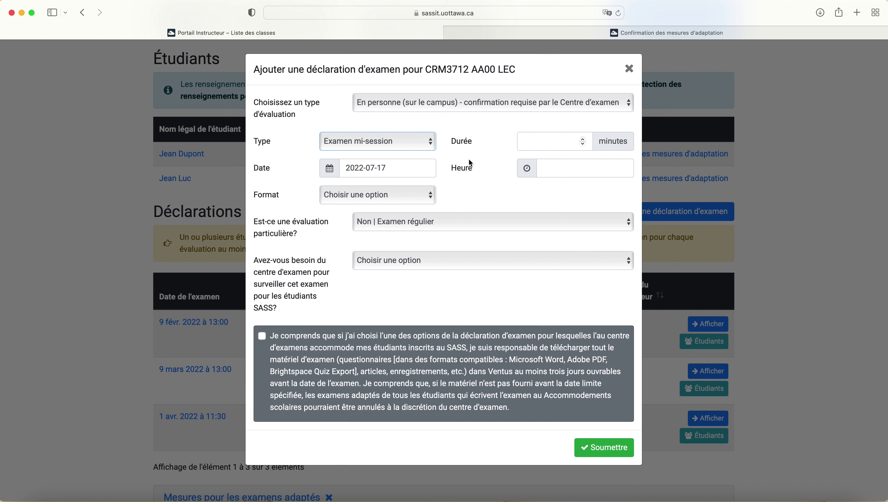
Set the exam's duration to 90 minutes and its start time to 9:00.
click(541, 140)
text(90)
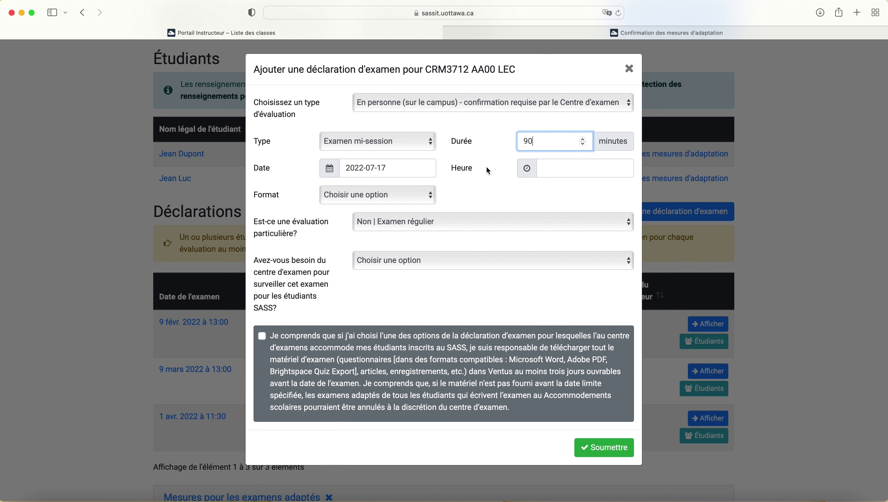
click(548, 168)
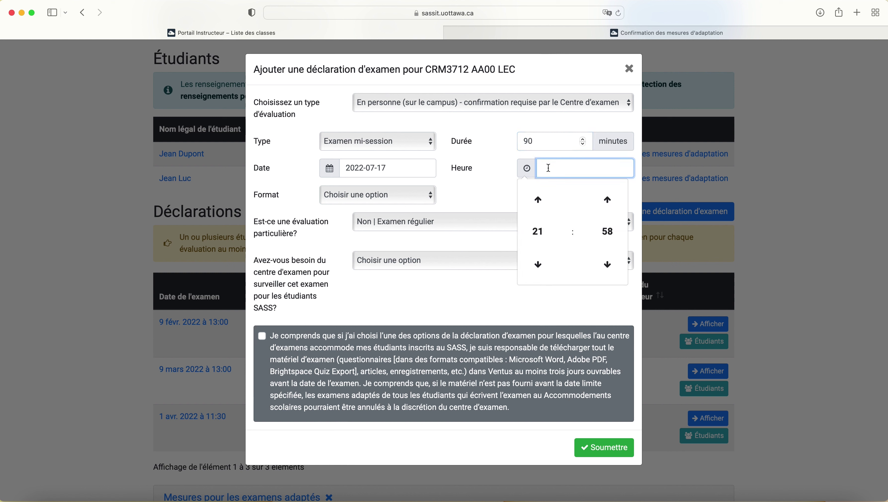
click(544, 234)
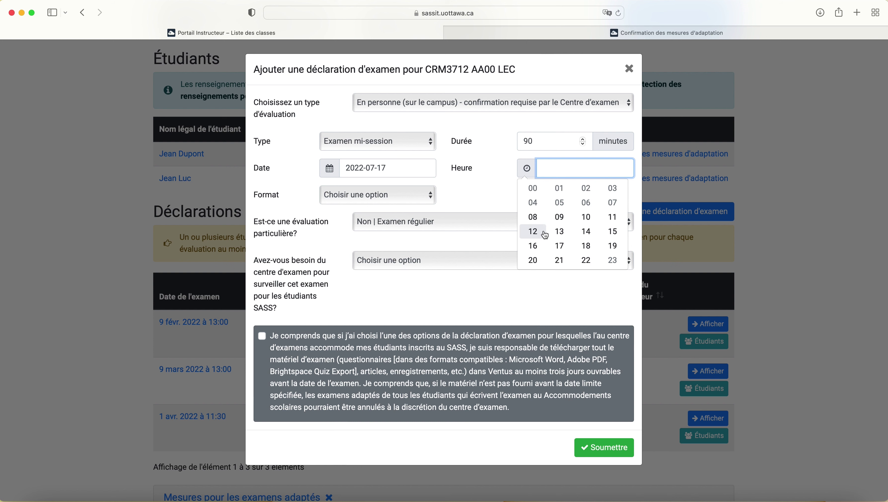
click(539, 218)
click(538, 200)
click(484, 182)
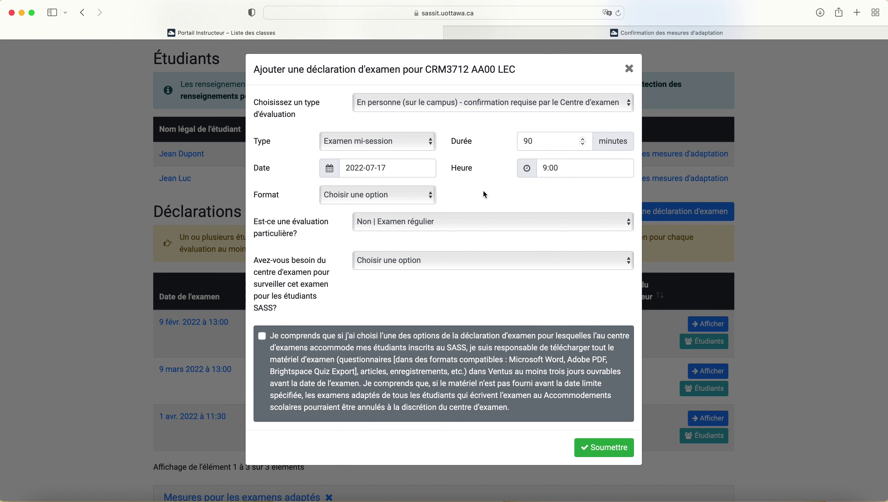
Keep the date 2022-07-17 and the "Non | Examen régulier" option, and set the exam format to "Papier".
click(408, 173)
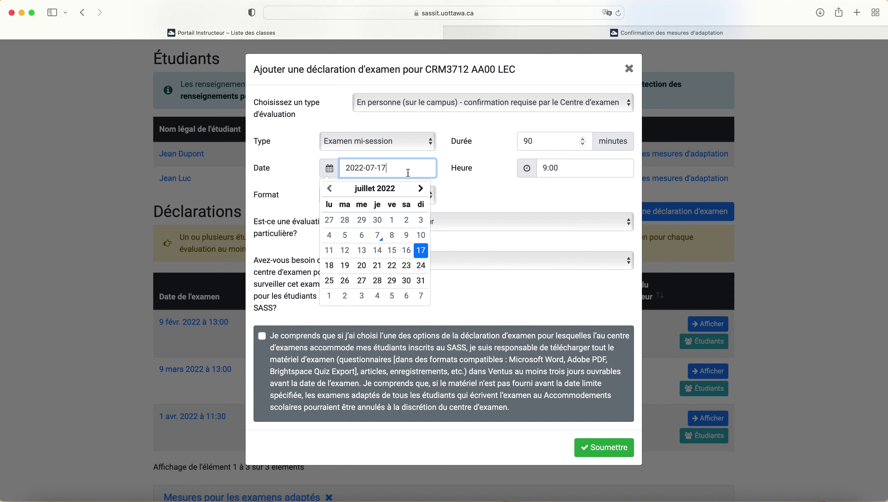
click(456, 200)
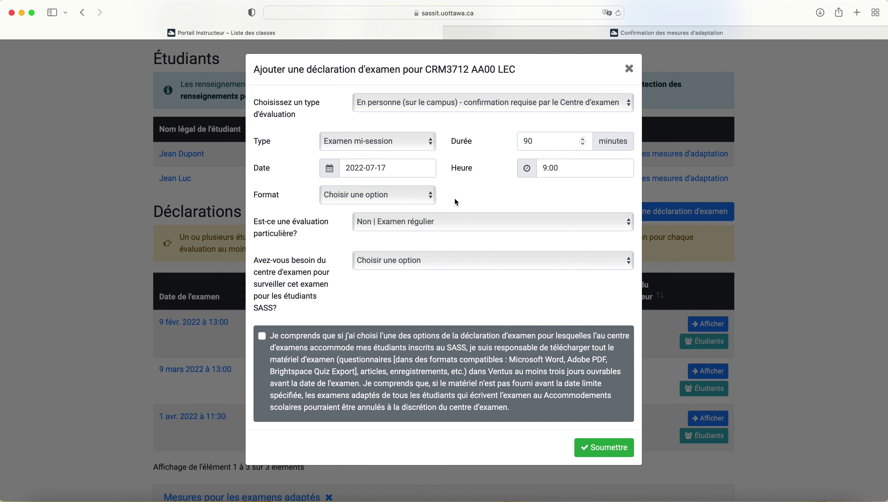
click(424, 198)
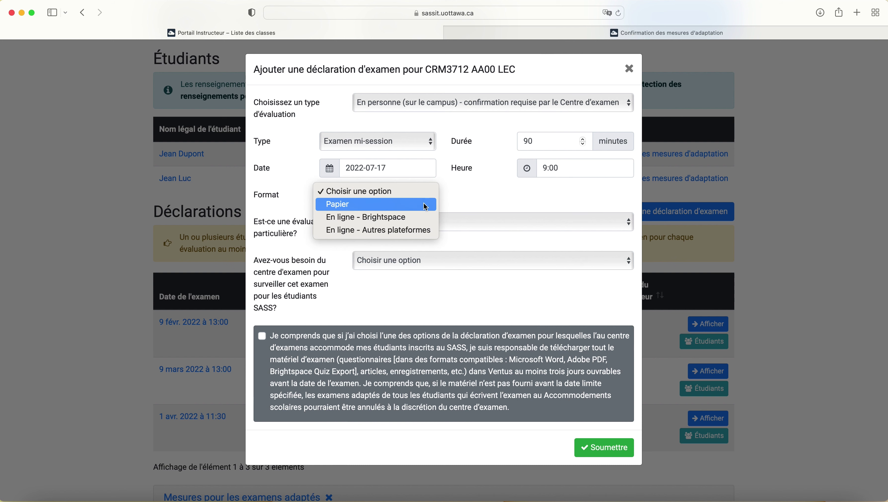
click(423, 204)
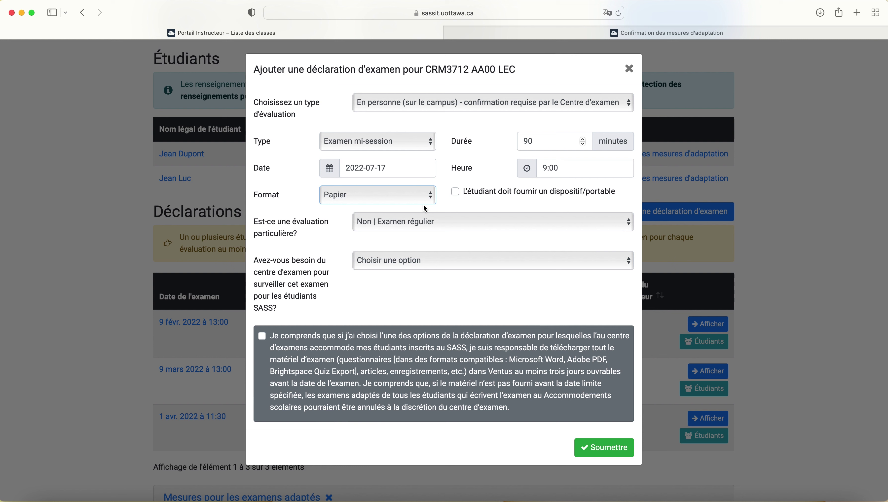
click(431, 218)
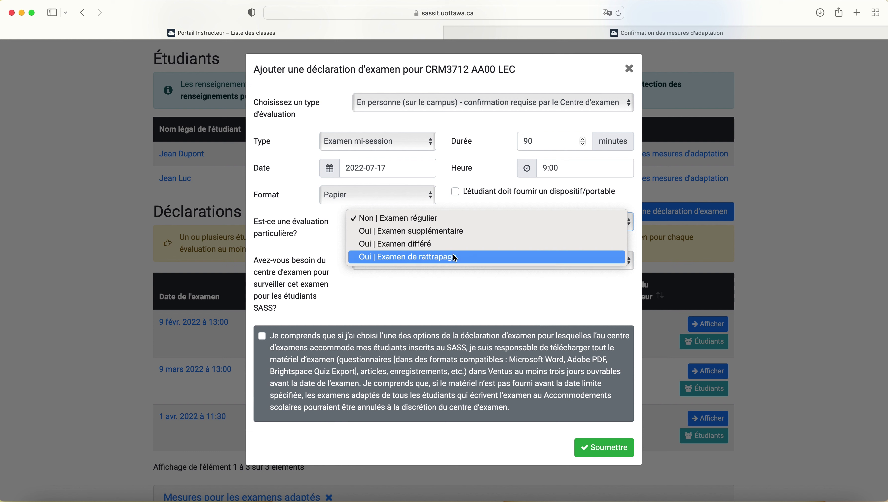
click(450, 219)
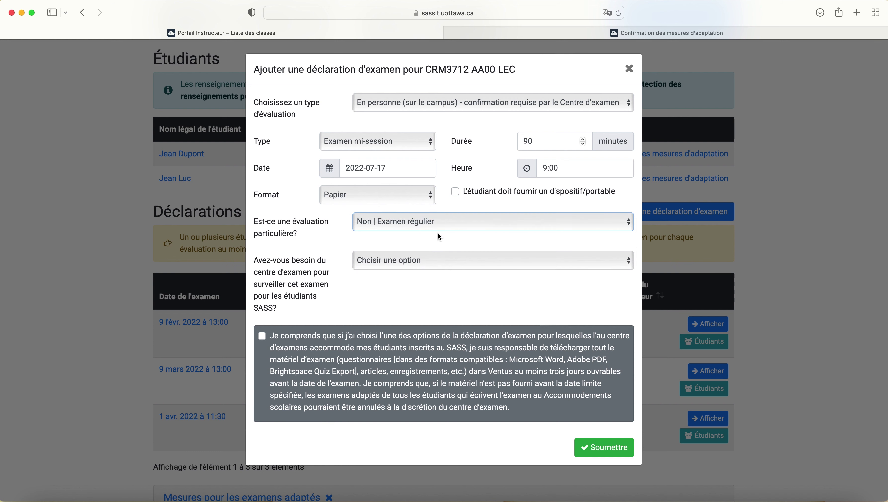
Choose "Oui, Le centre d'examens surveillera - La classe sera surveillée en personne" and accept the statement of responsibility for uploading exam material.
click(444, 257)
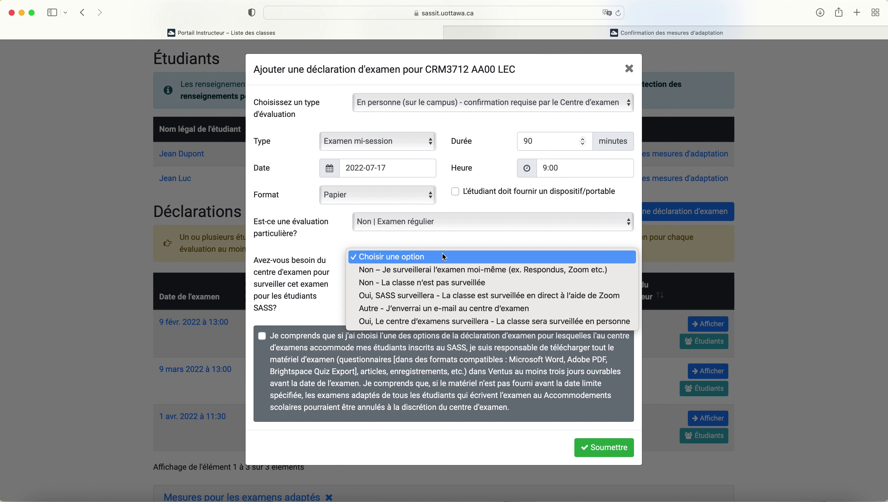
click(451, 319)
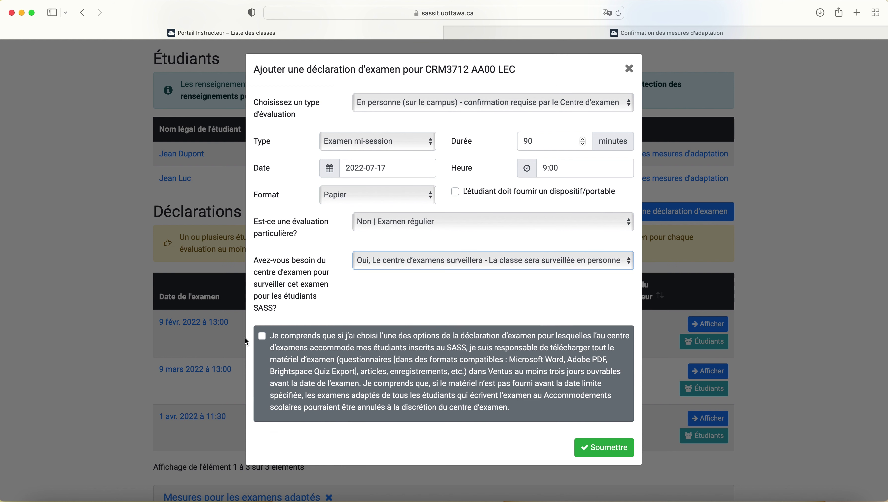
click(262, 336)
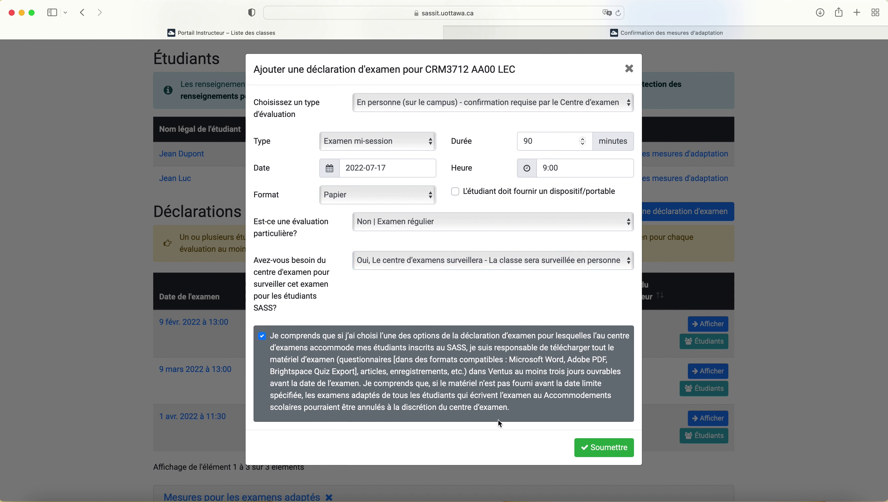